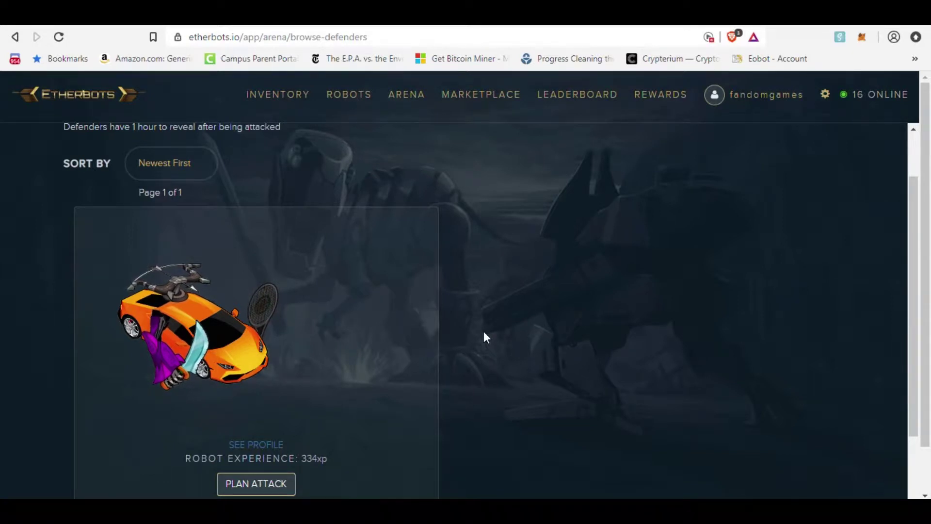
Review The Mech Rex in the favourite robots list, then go to the arena overview.
click(329, 102)
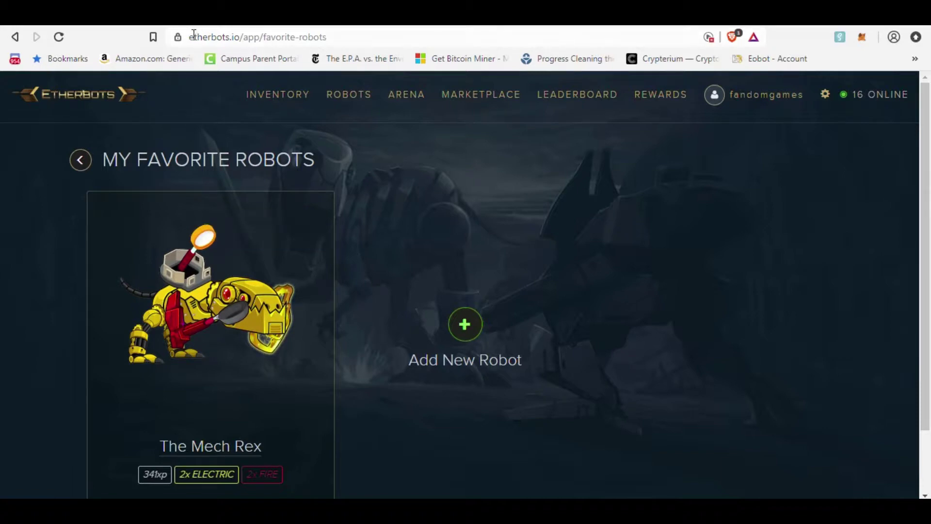
mouse_move(406, 94)
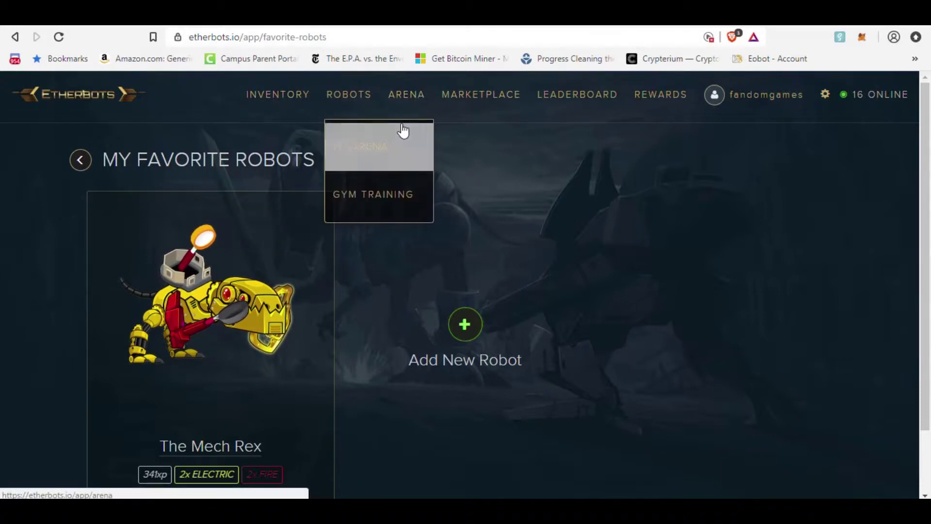
click(378, 146)
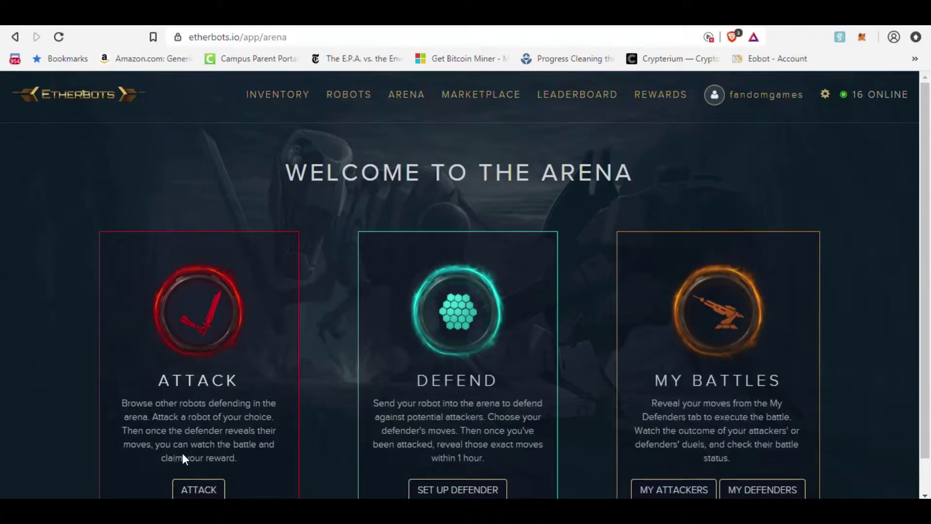
Browse arena defenders and attempt an attack on the orange car robot, which fails as invalid.
click(199, 489)
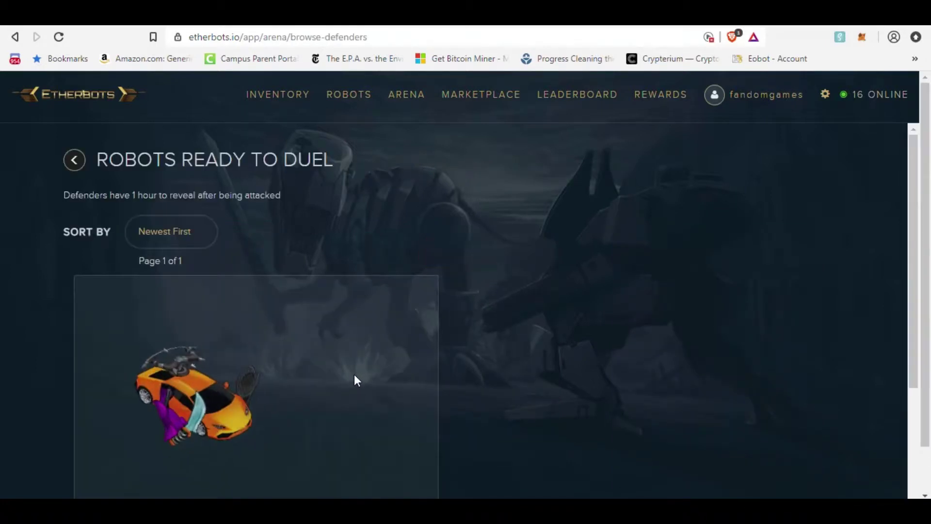
scroll(257, 372, down, 1)
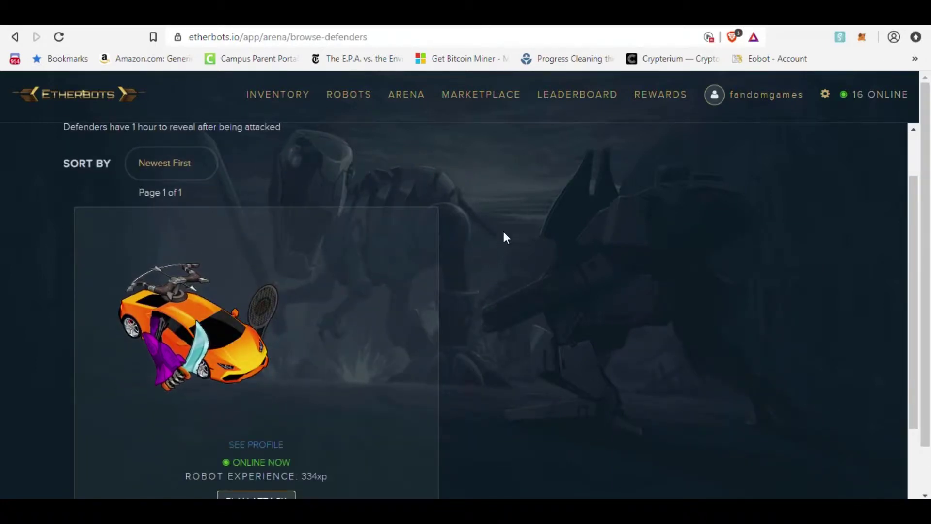
scroll(336, 401, down, 2)
scroll(327, 403, up, 1)
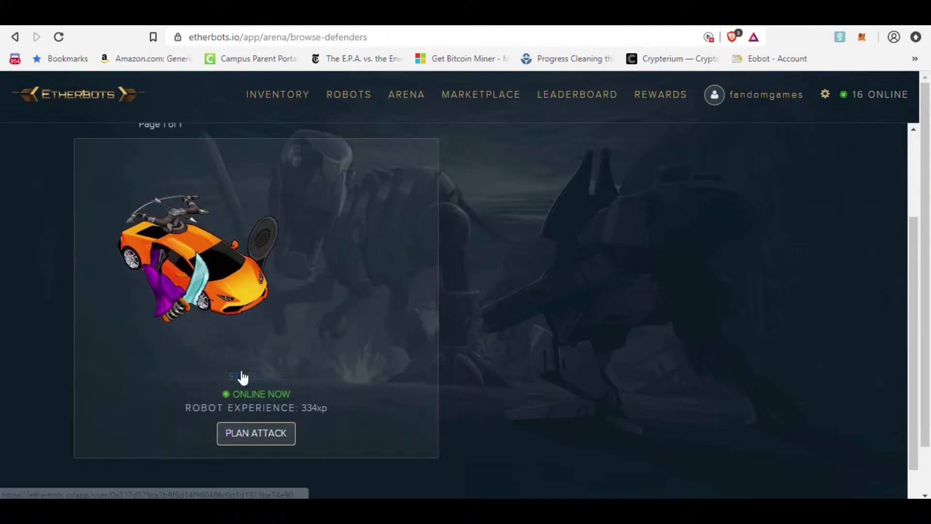
click(251, 434)
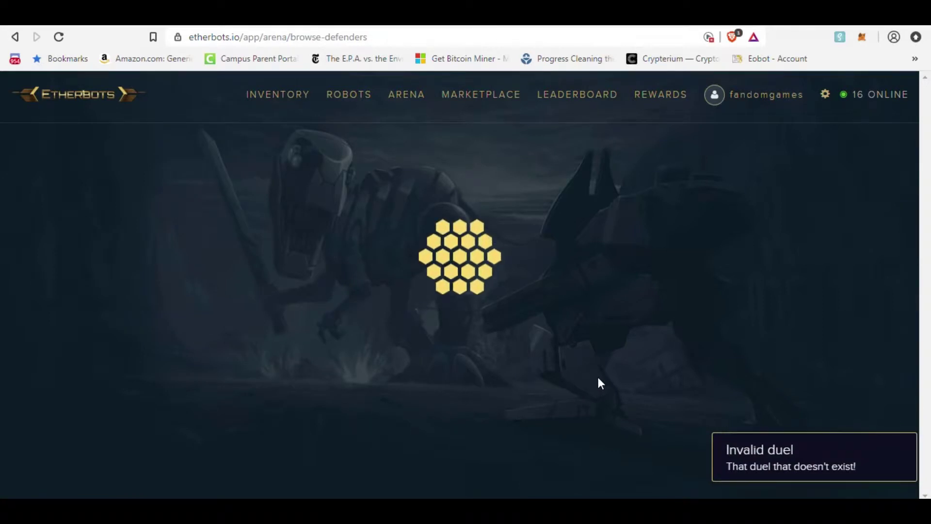
mouse_move(406, 95)
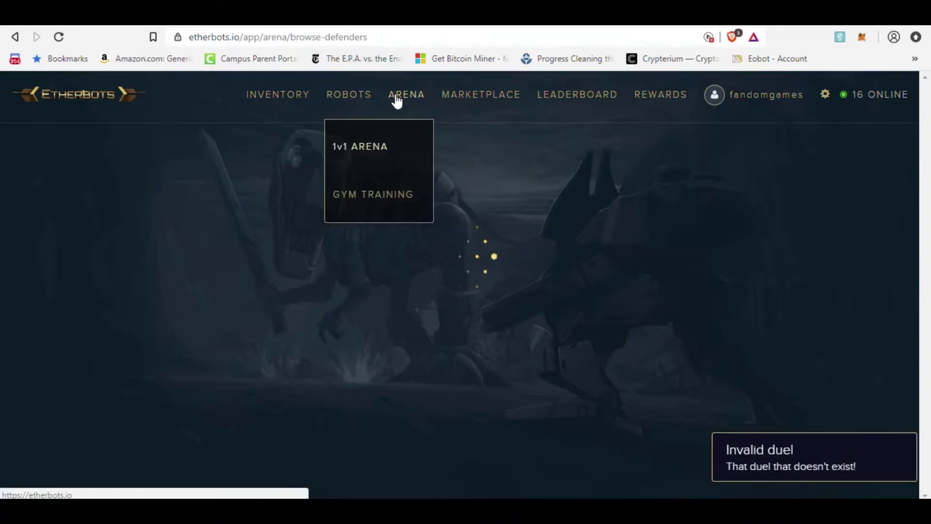
Start a gym training fight against the Punchbag Bot with The Mech Rex.
click(414, 182)
scroll(100, 385, down, 1)
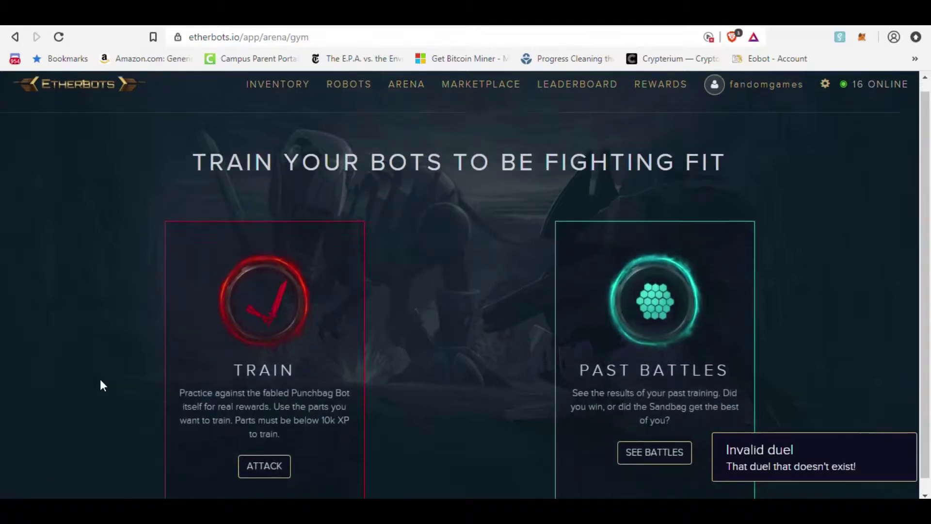
click(283, 455)
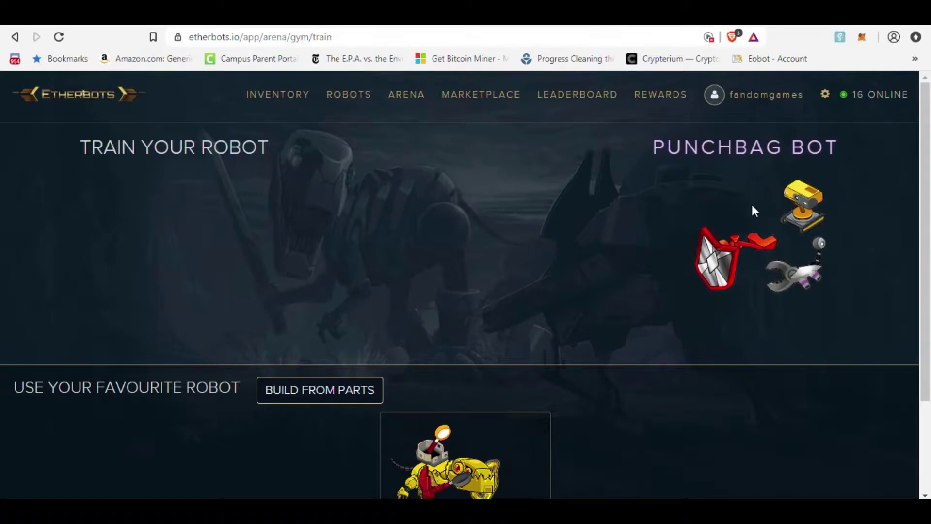
scroll(273, 211, down, 2)
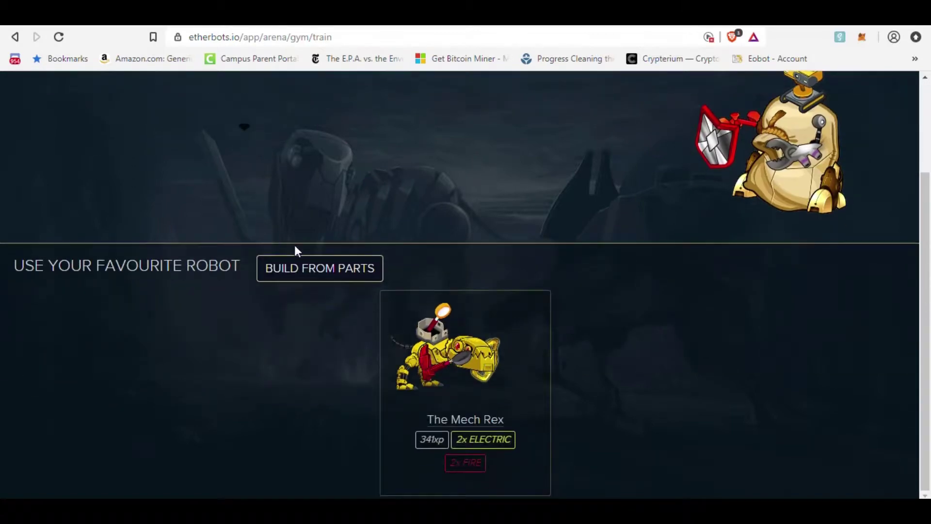
click(441, 391)
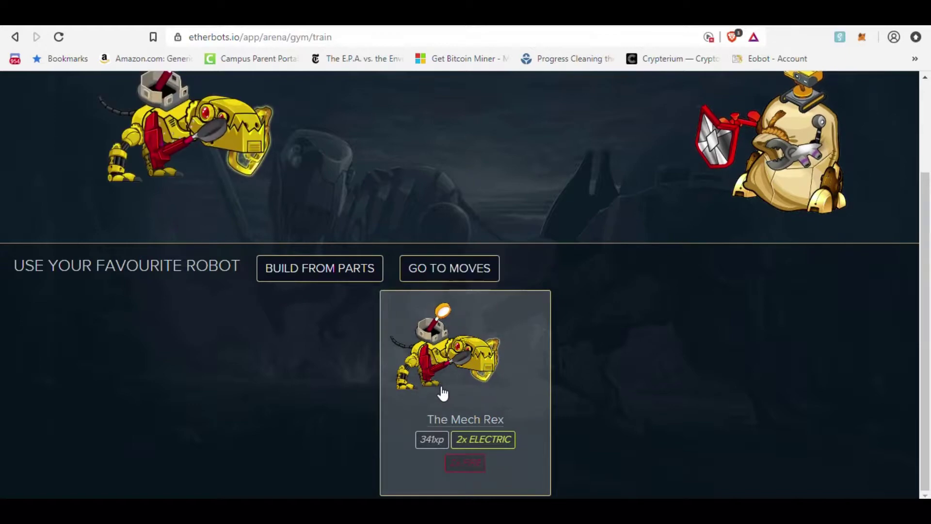
scroll(407, 346, up, 2)
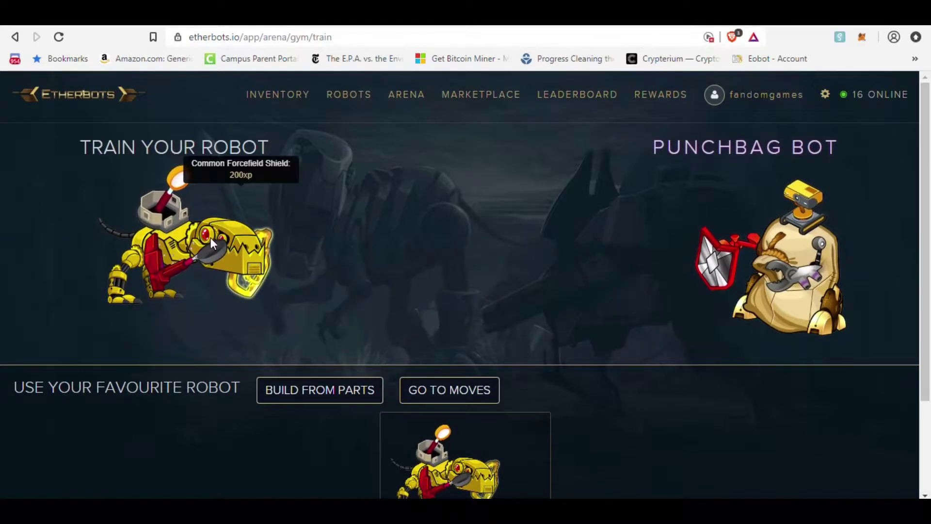
scroll(314, 246, down, 2)
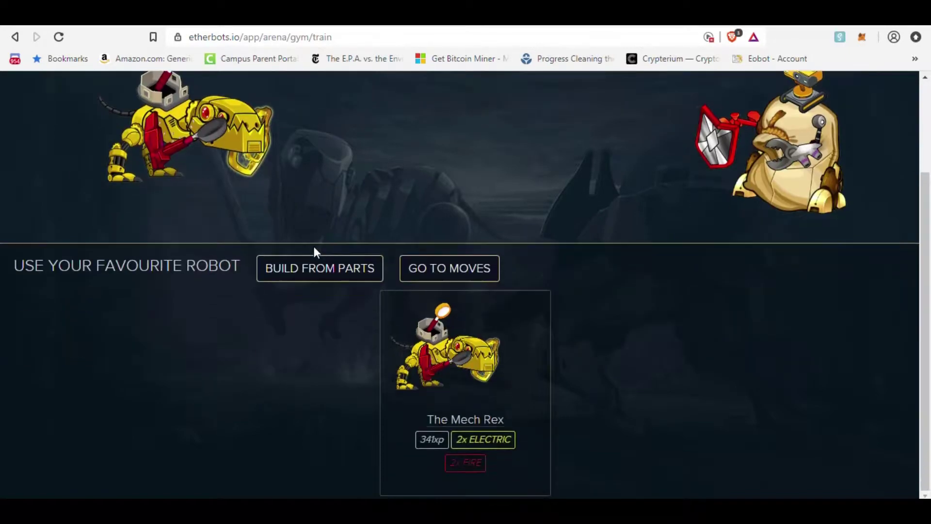
click(452, 269)
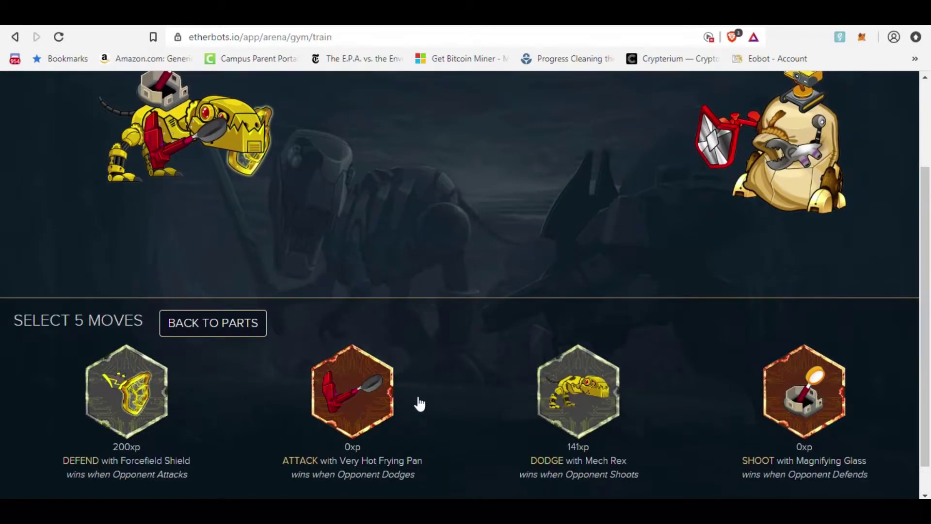
Choose the moves Shoot, Attack, Dodge, Defend, Attack.
click(793, 389)
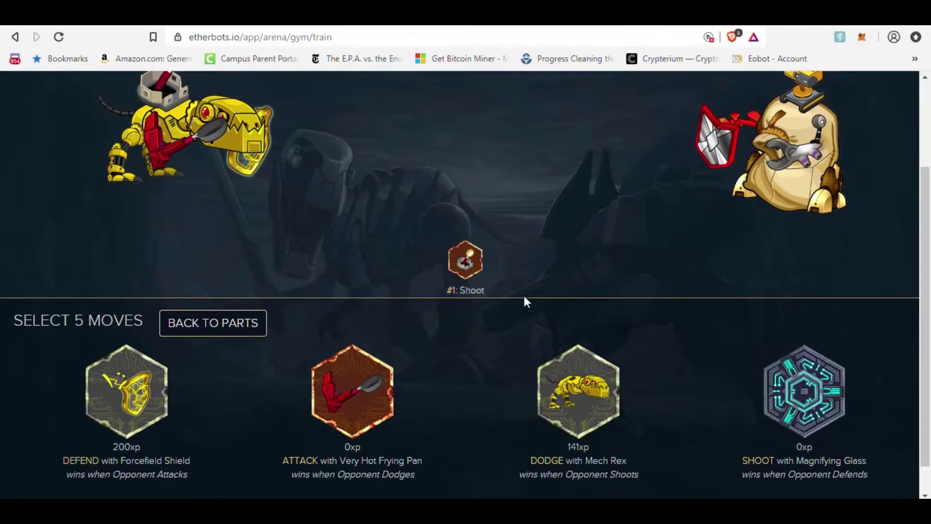
click(352, 393)
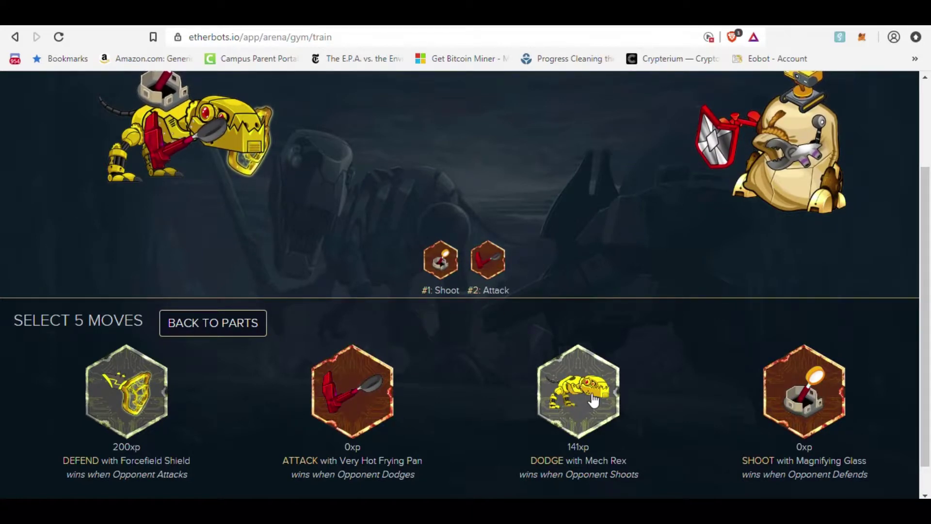
click(545, 415)
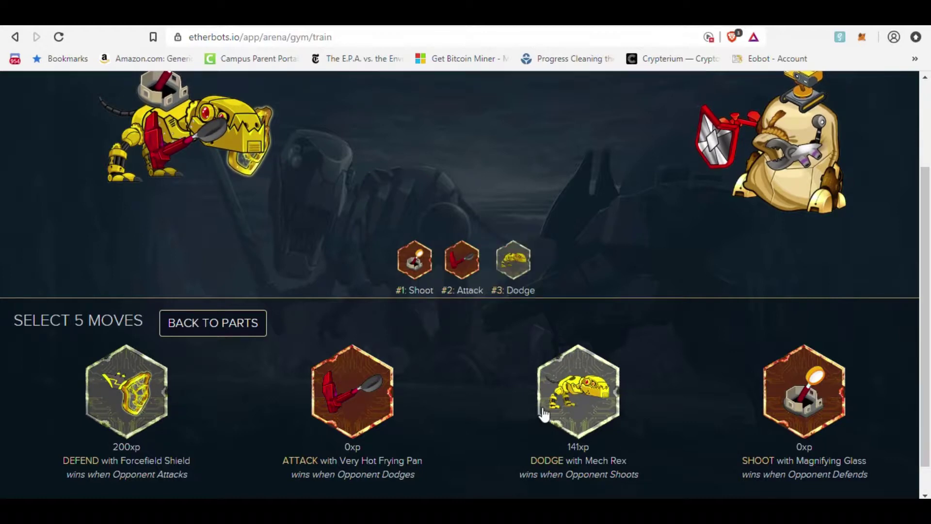
click(105, 437)
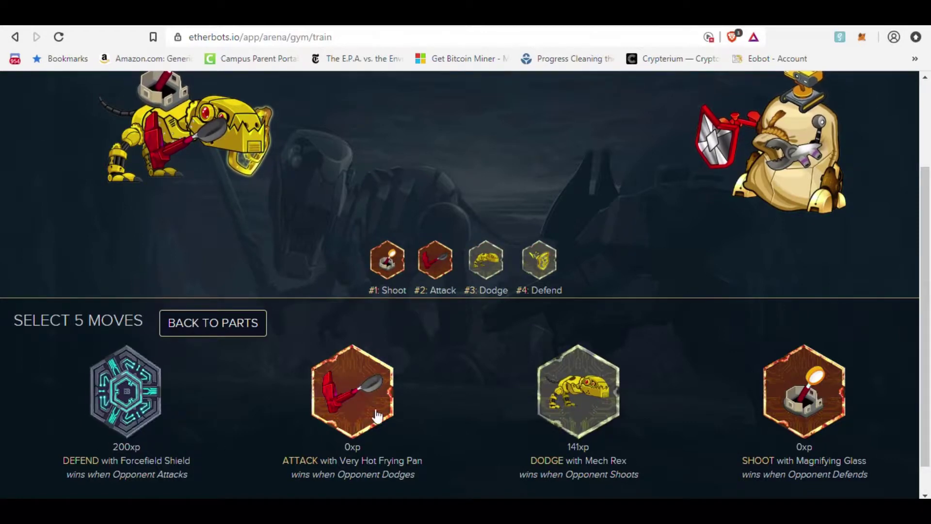
click(370, 405)
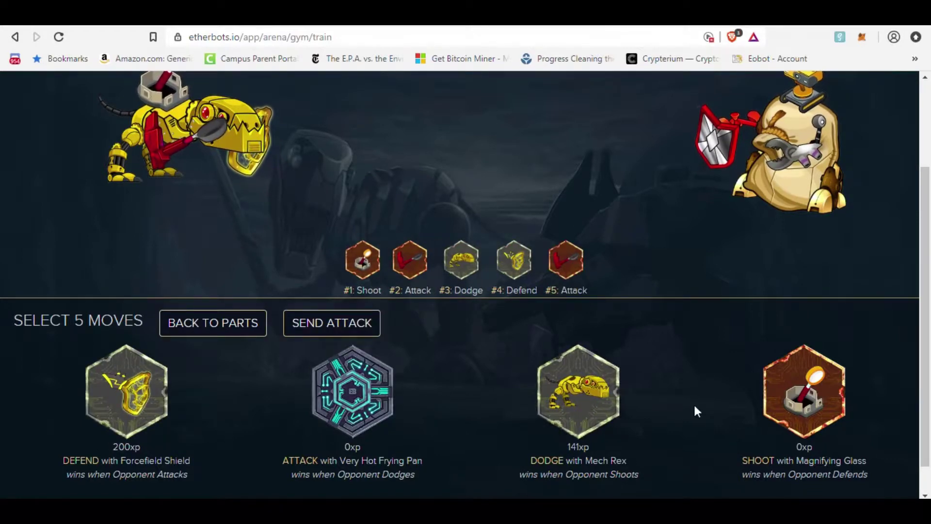
click(786, 411)
scroll(405, 408, up, 2)
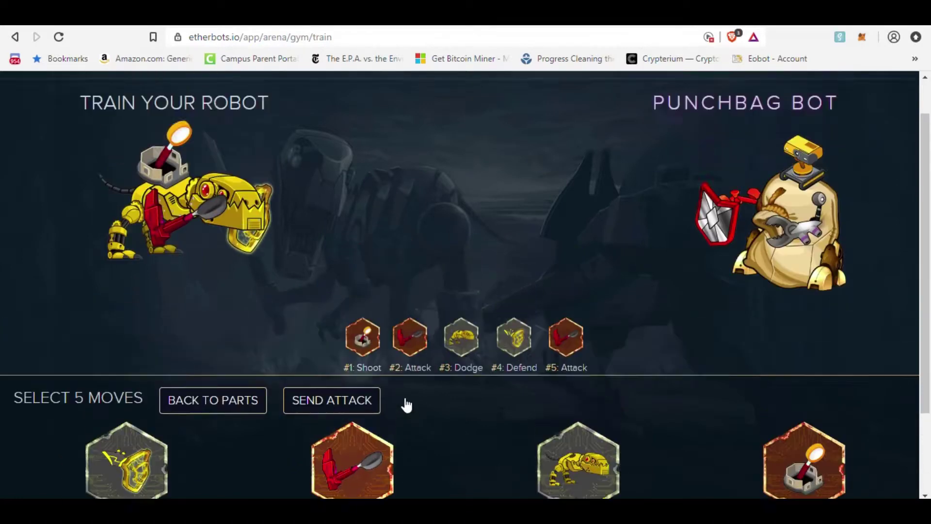
Send the five-move training attack, then reject the 0.001 ETH MetaMask transaction.
click(333, 440)
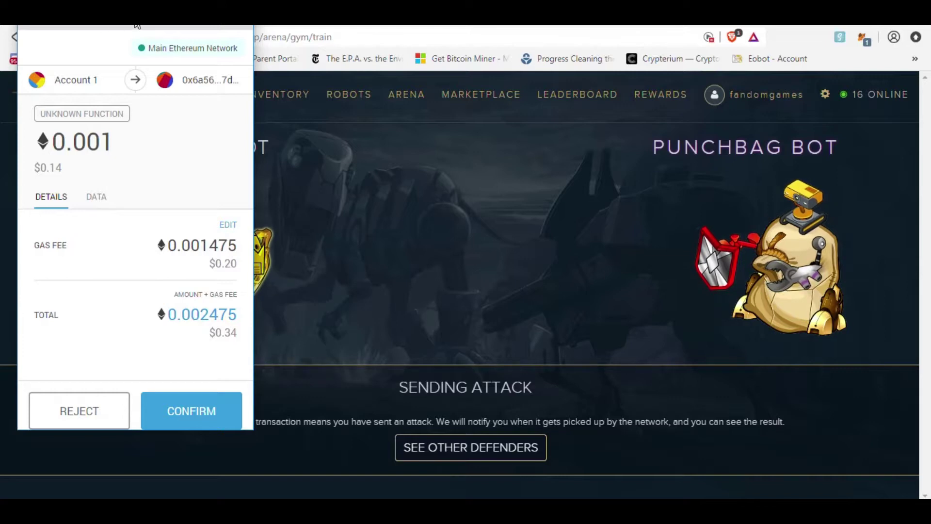
drag(135, 25, 927, 219)
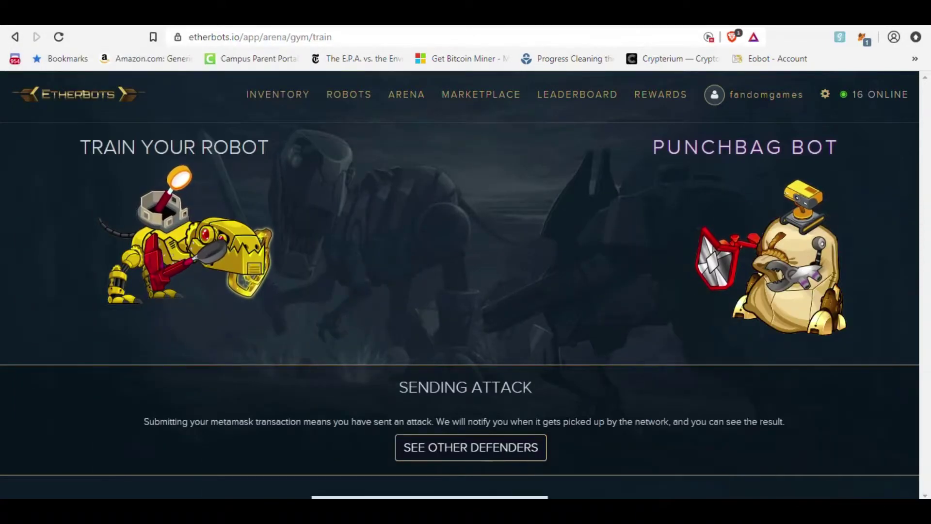
mouse_move(436, 499)
mouse_down()
mouse_move(378, 445)
mouse_move(589, 440)
mouse_up()
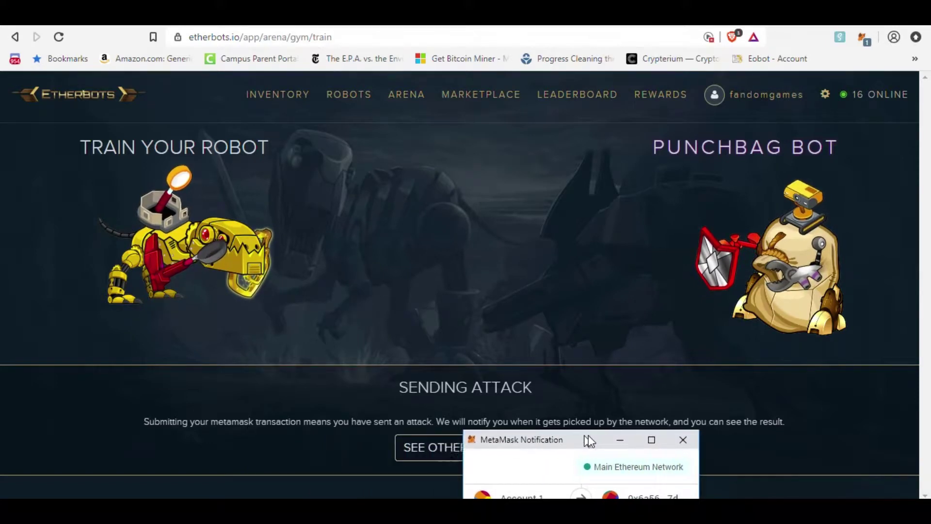
mouse_move(589, 440)
mouse_down()
mouse_move(686, 444)
mouse_move(171, 91)
mouse_up()
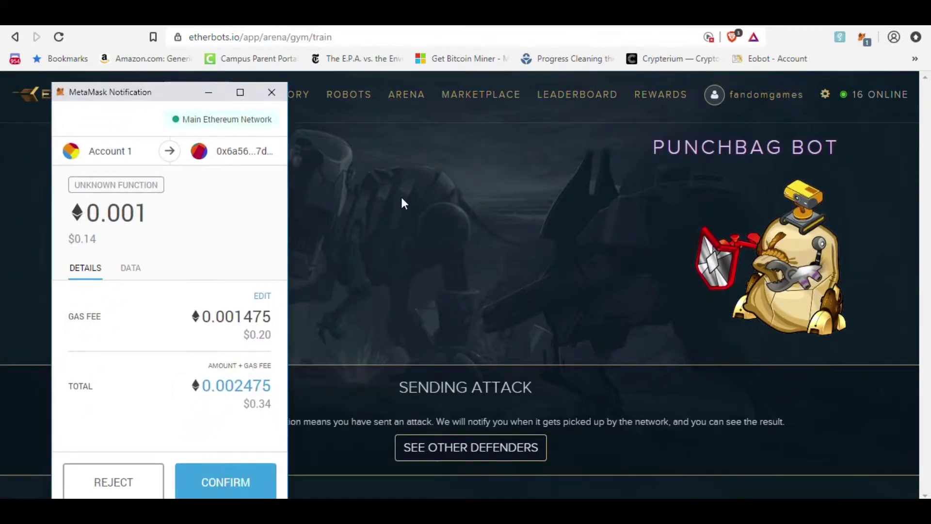
click(406, 201)
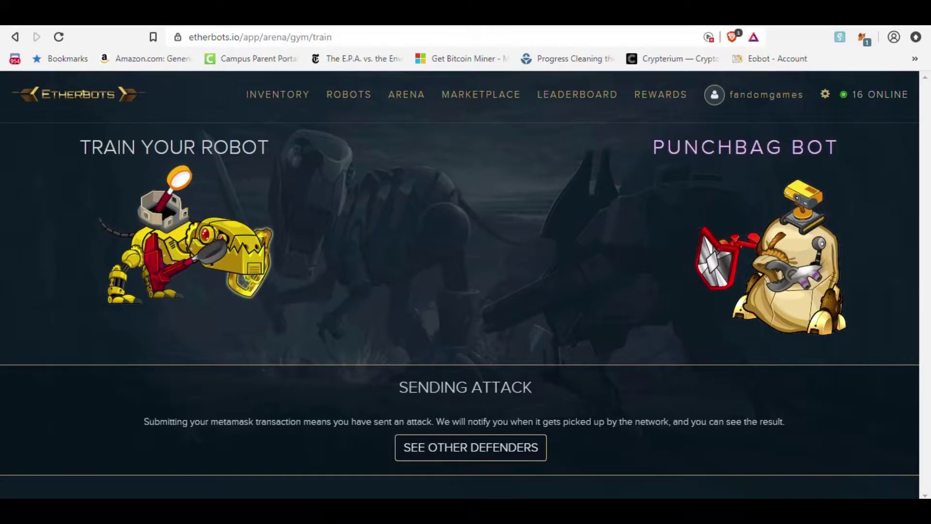
click(117, 483)
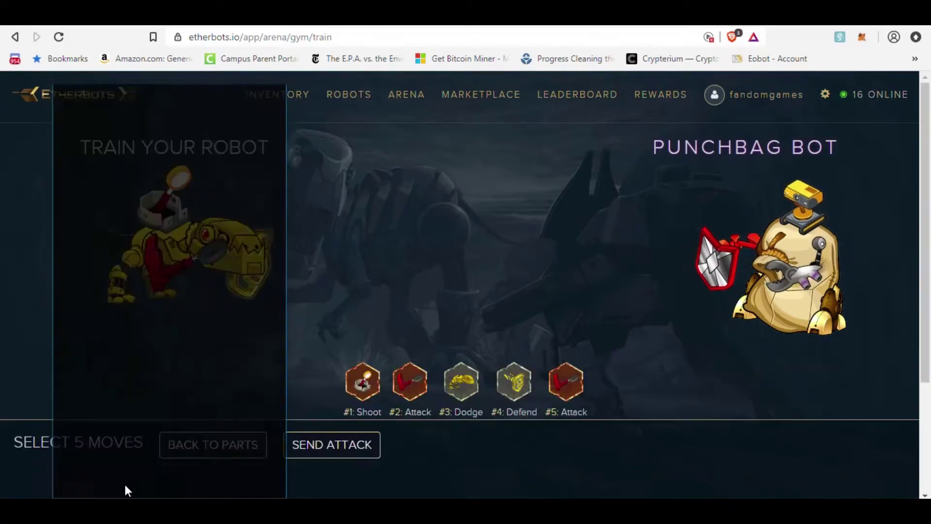
Set up The Mech Rex as a 1v1 arena defender.
click(107, 102)
mouse_move(406, 94)
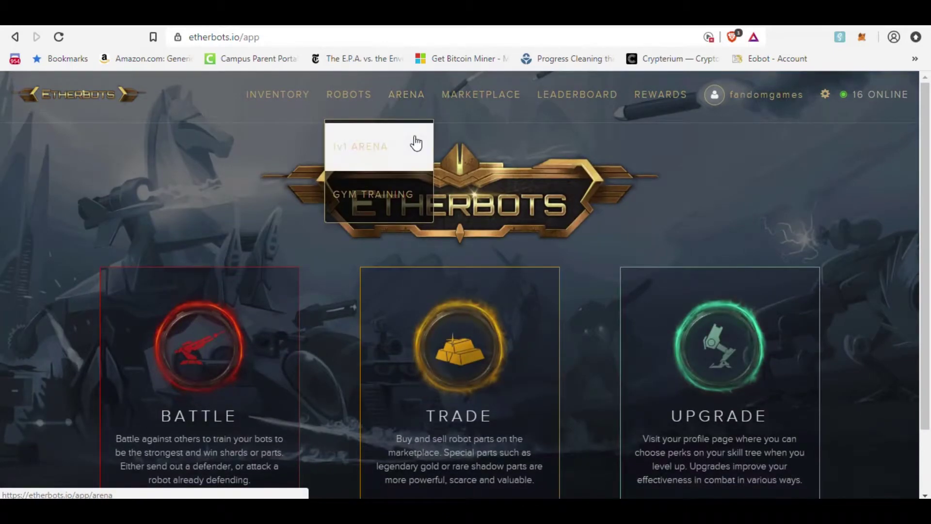
click(415, 142)
scroll(442, 253, down, 1)
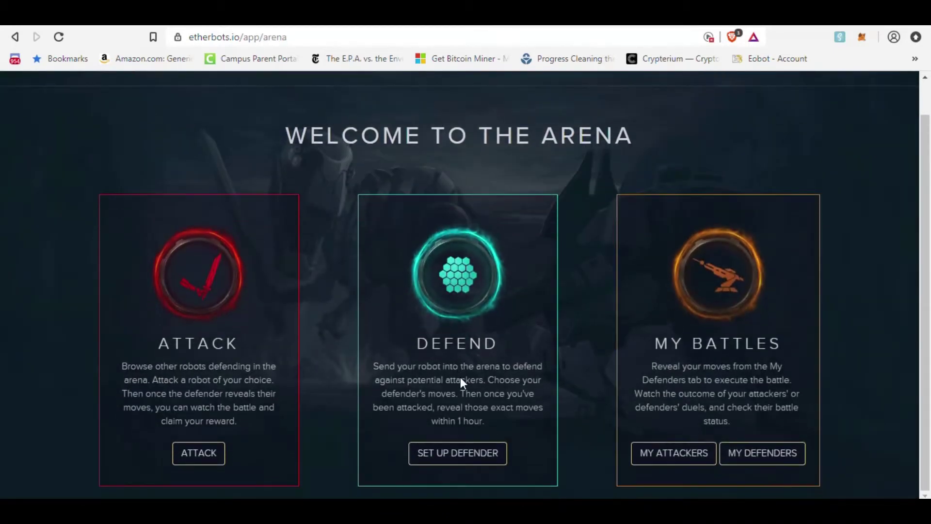
click(461, 458)
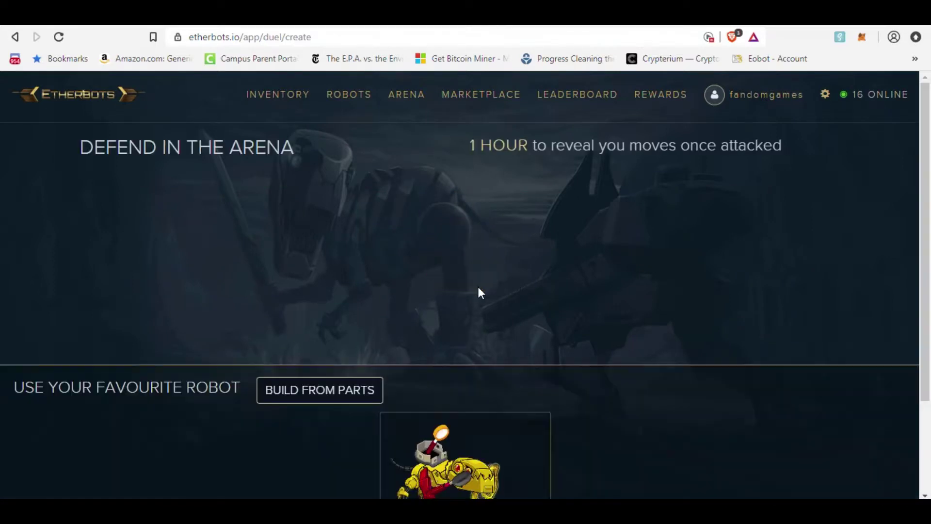
scroll(465, 298, down, 2)
click(451, 302)
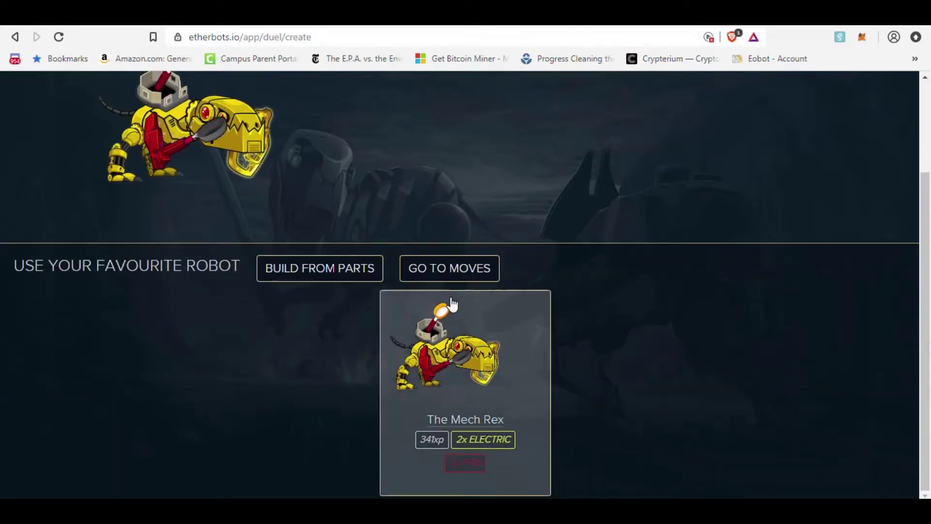
click(454, 270)
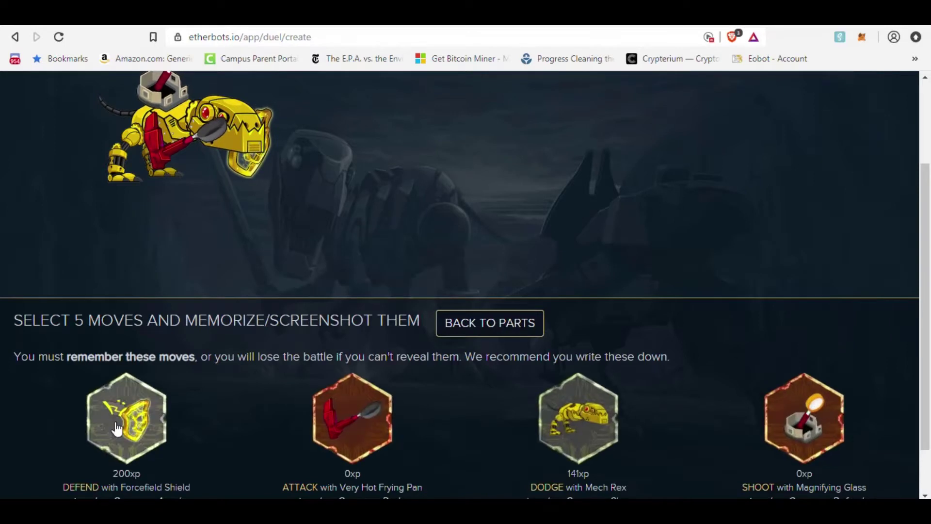
Choose the defense moves Attack, Defend, Shoot, Dodge, Attack and send to defend.
click(353, 417)
click(91, 425)
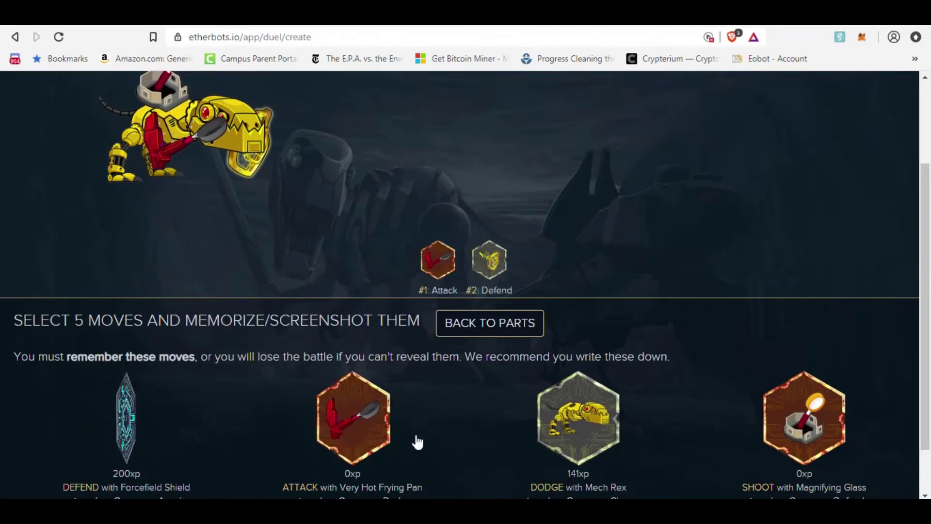
click(769, 444)
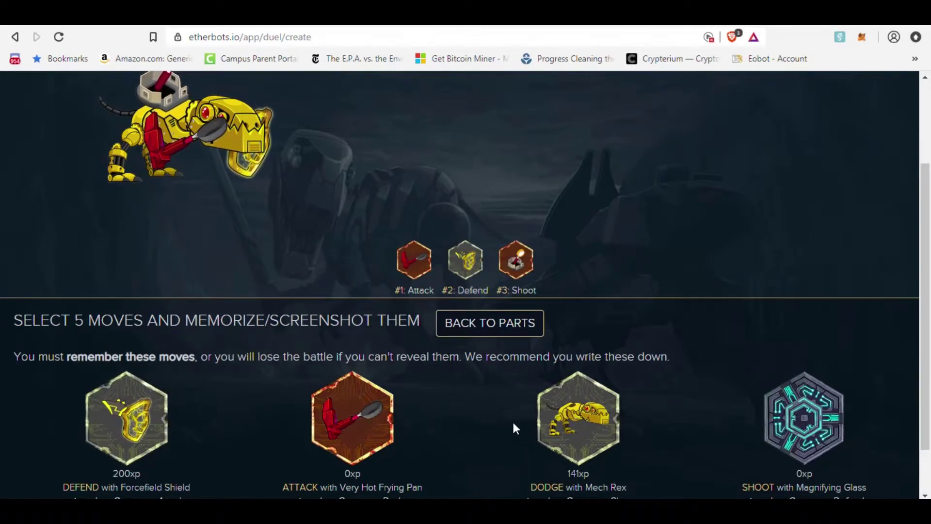
click(547, 429)
click(357, 409)
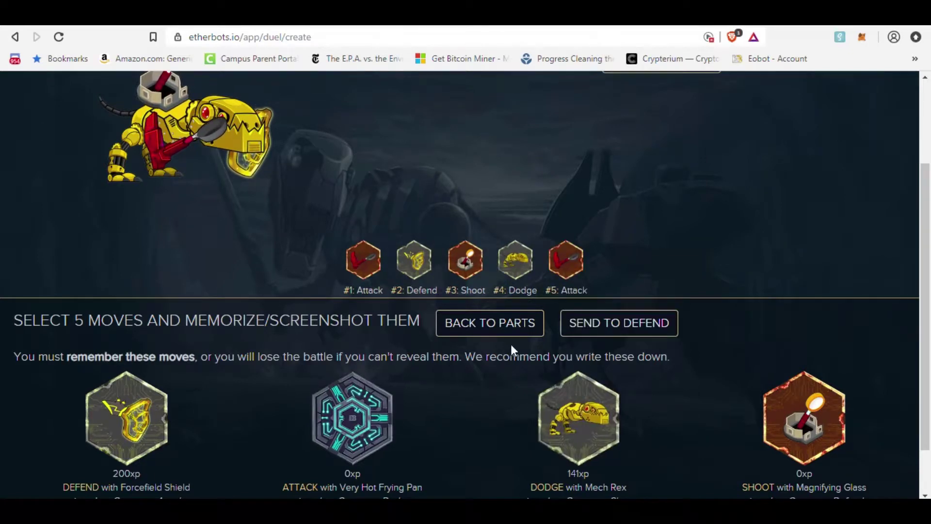
click(585, 323)
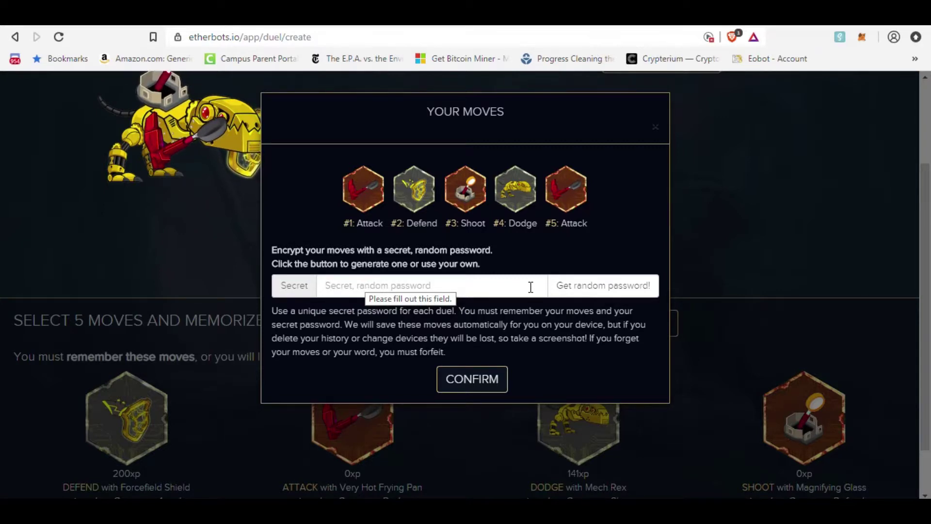
Encrypt the moves with a random password, approve the fee, and dismiss the screenshot reminder.
click(573, 292)
drag(442, 285, 187, 290)
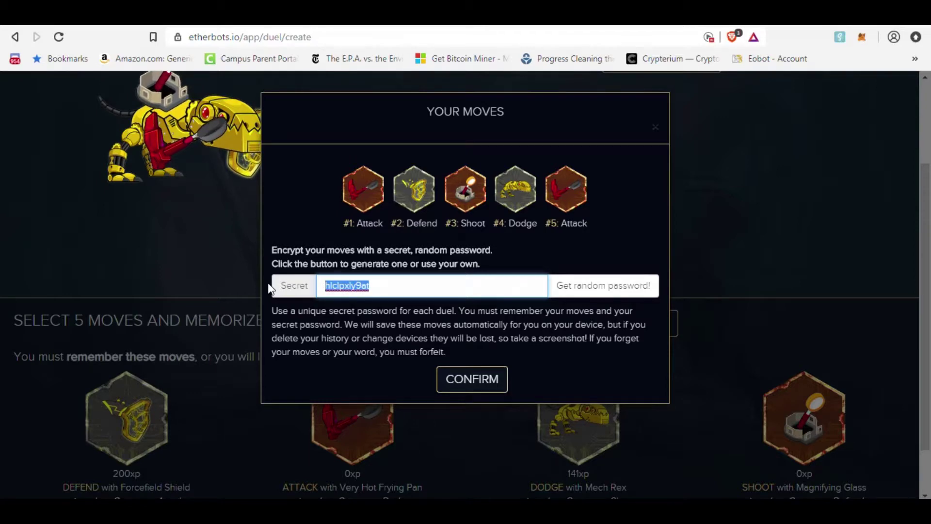
click(480, 387)
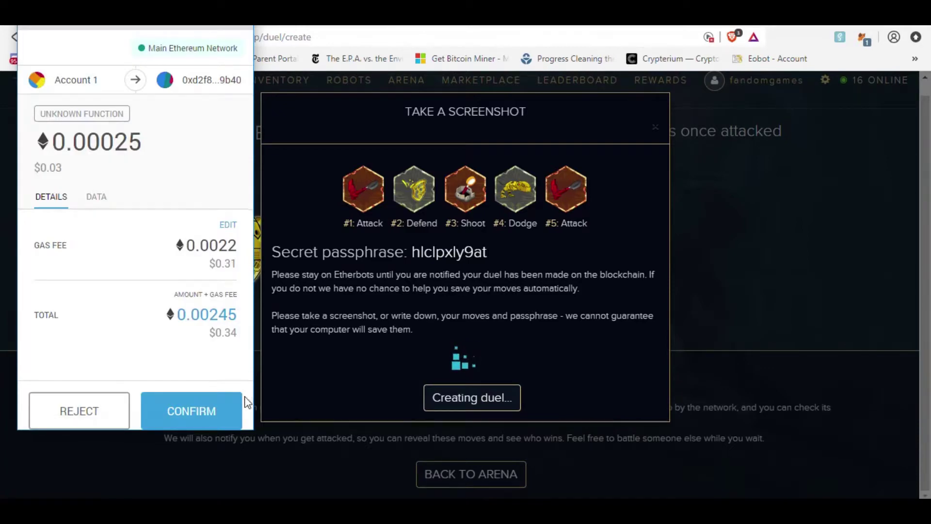
click(232, 405)
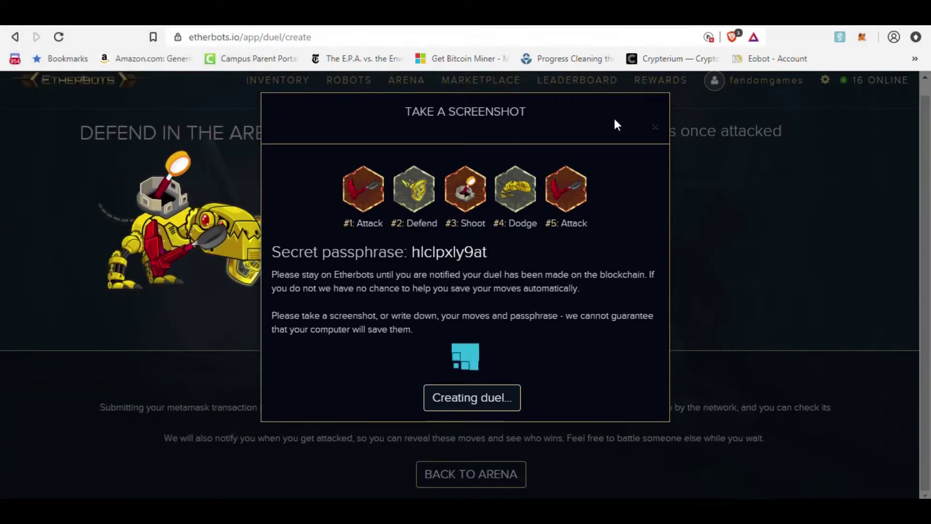
click(655, 129)
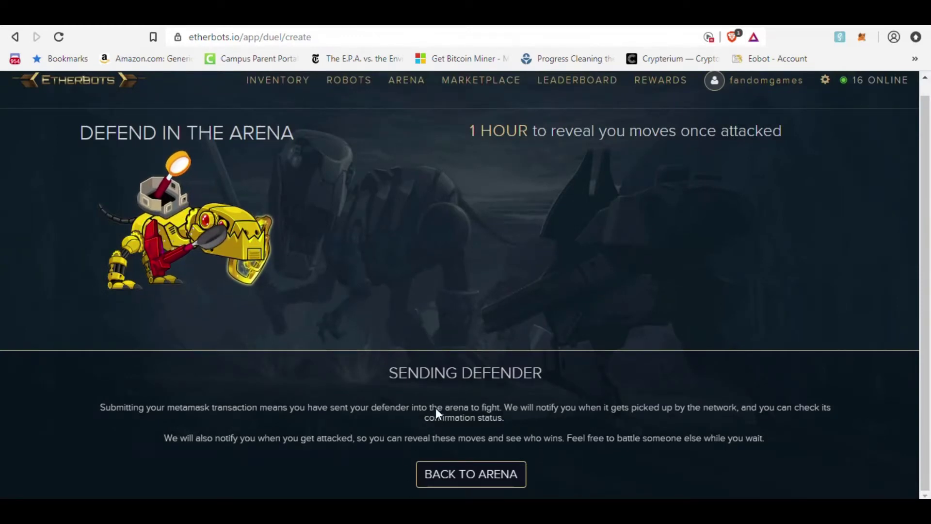
scroll(466, 298, up, 1)
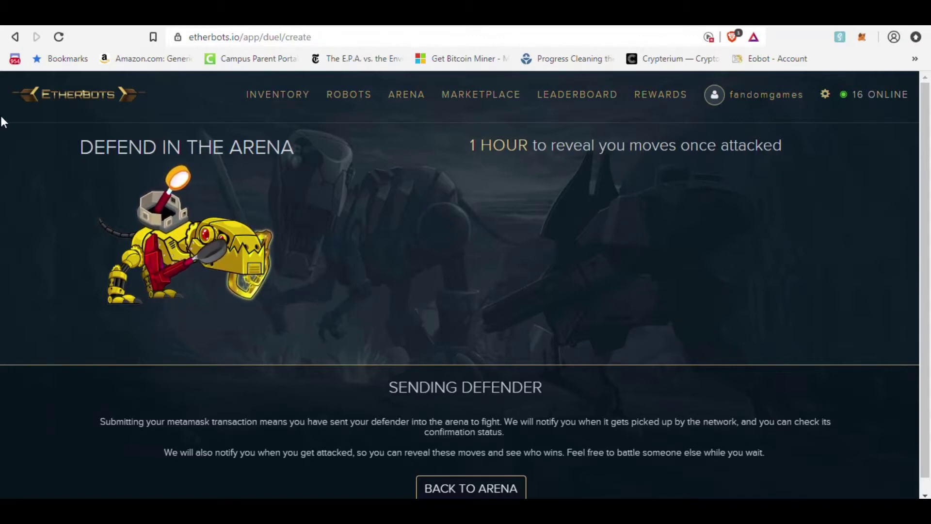
Go to the Rewards page from the top navigation.
click(644, 96)
scroll(302, 314, down, 1)
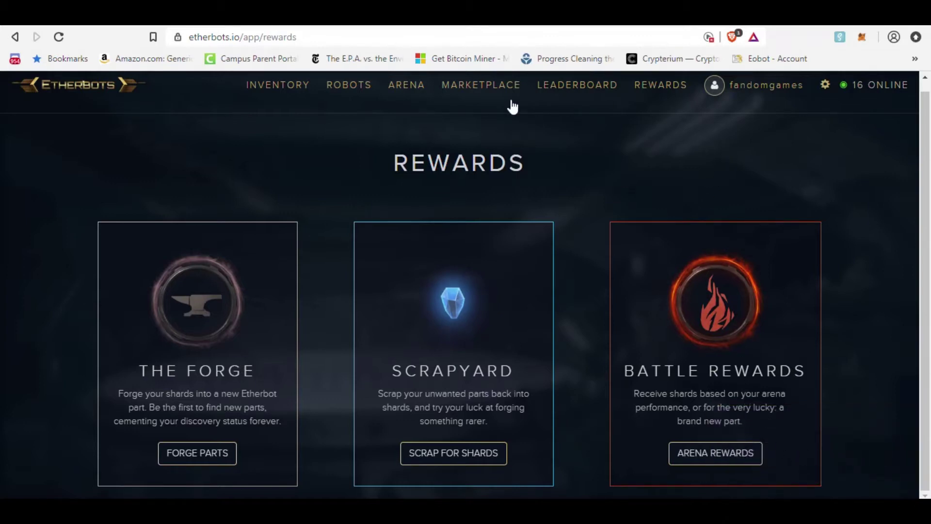
mouse_move(406, 95)
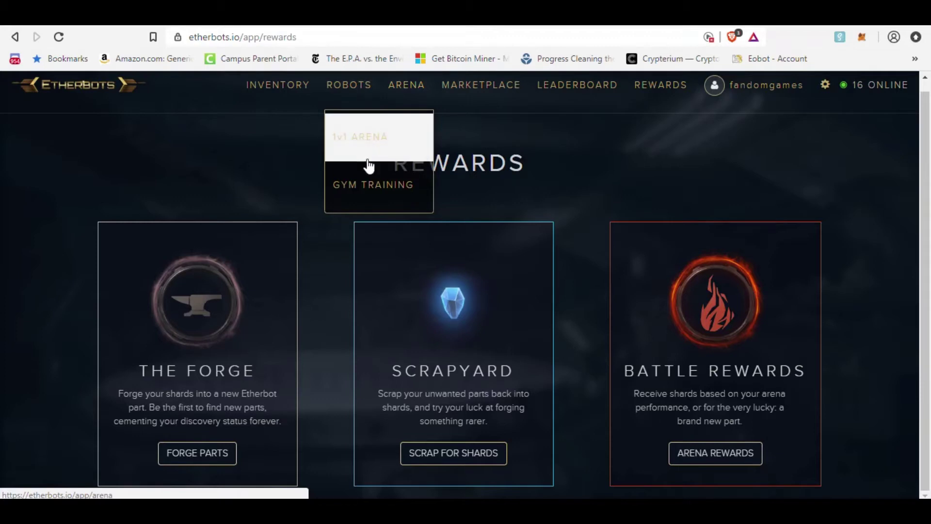
Check the empty My Defenders and My Attackers lists, then plan an attack on the Lambo.
click(366, 139)
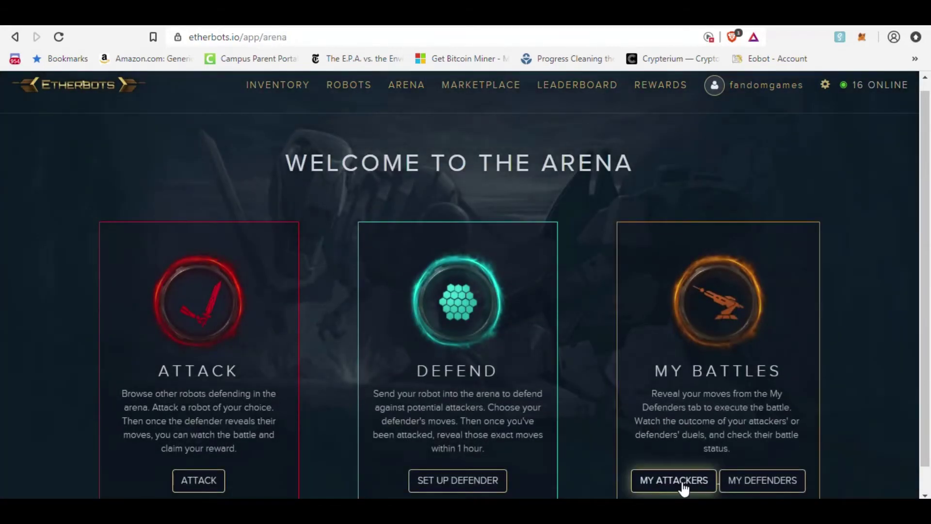
click(748, 482)
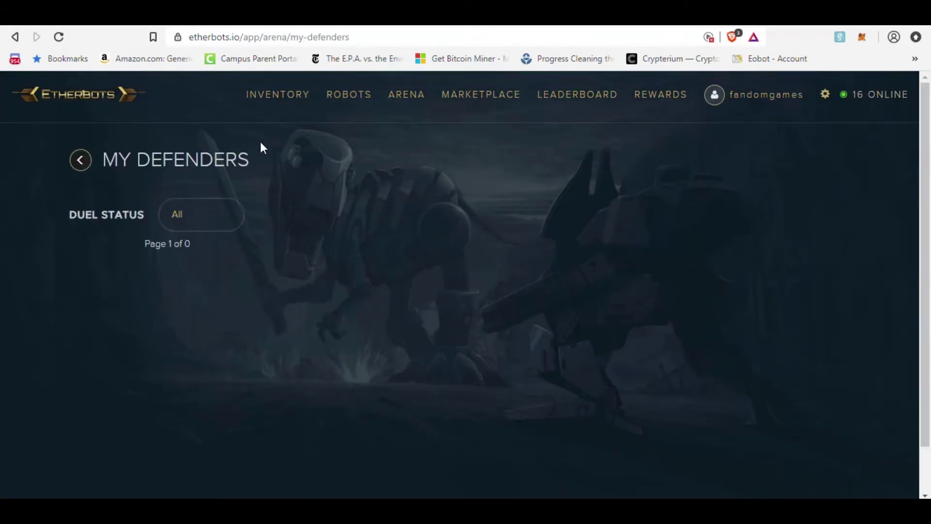
scroll(142, 202, down, 1)
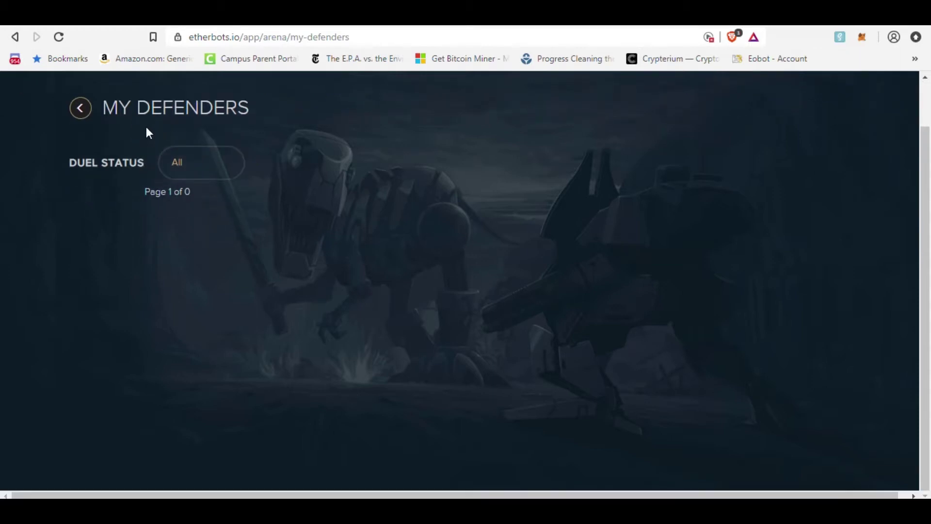
click(81, 108)
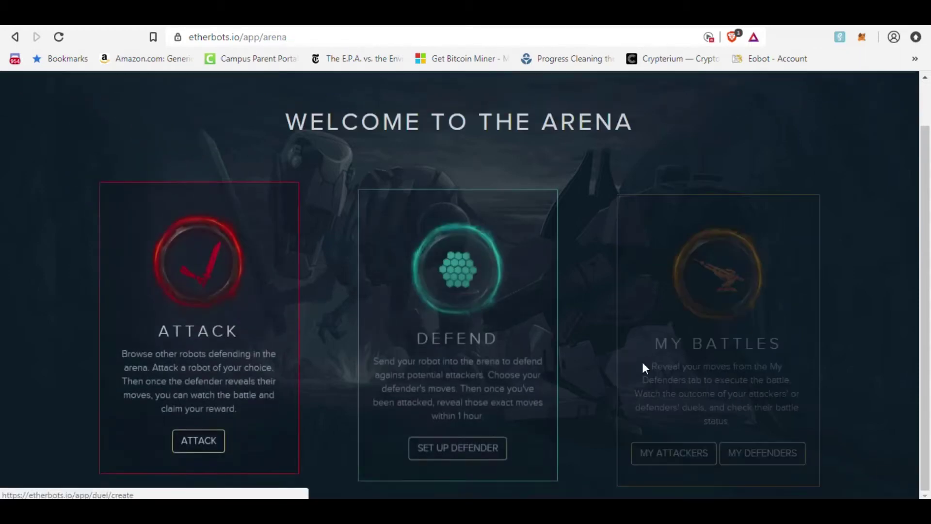
click(676, 458)
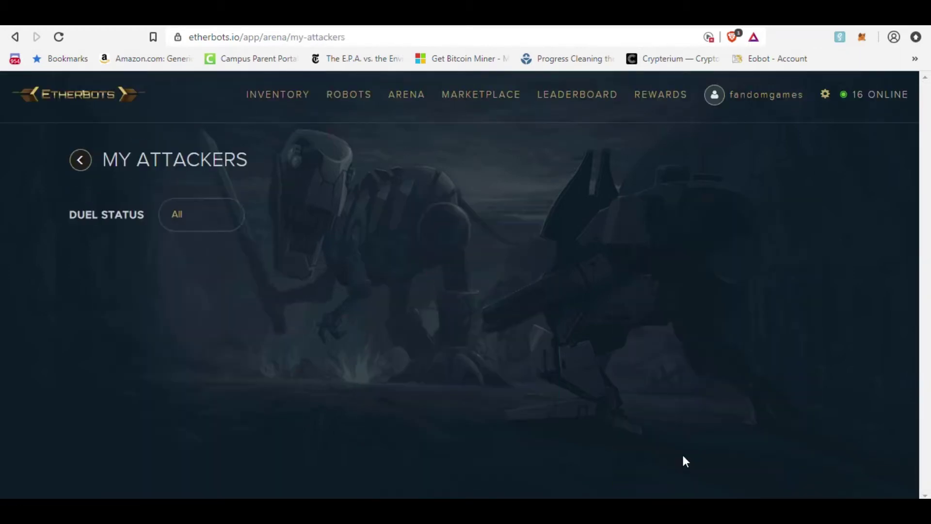
click(78, 164)
click(198, 487)
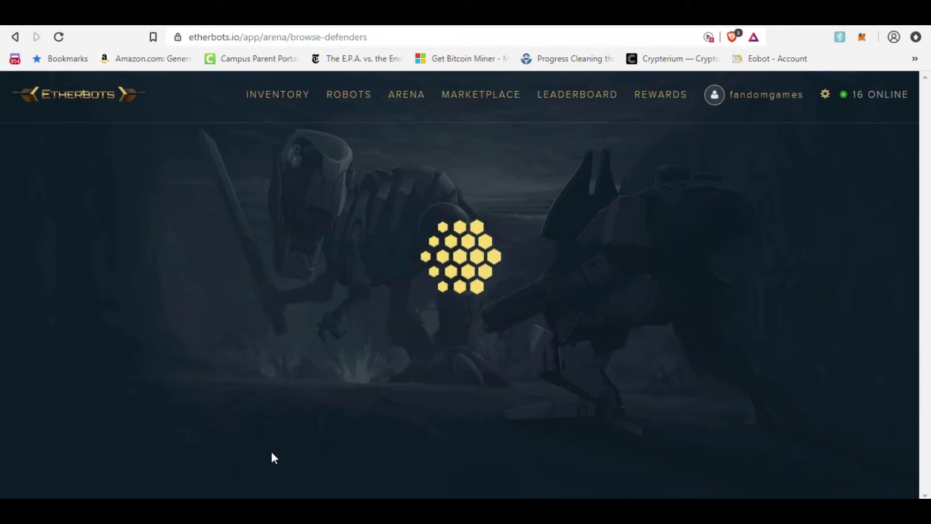
scroll(218, 364, down, 1)
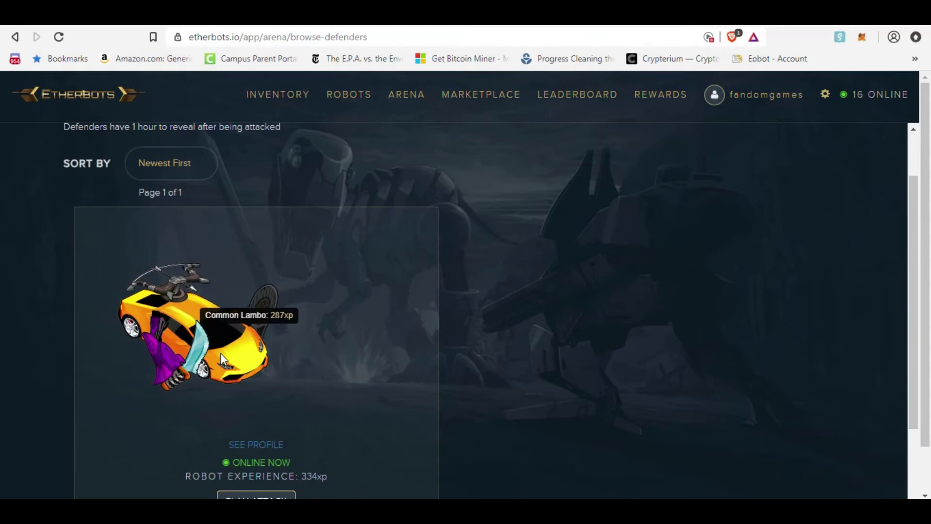
scroll(218, 291, down, 2)
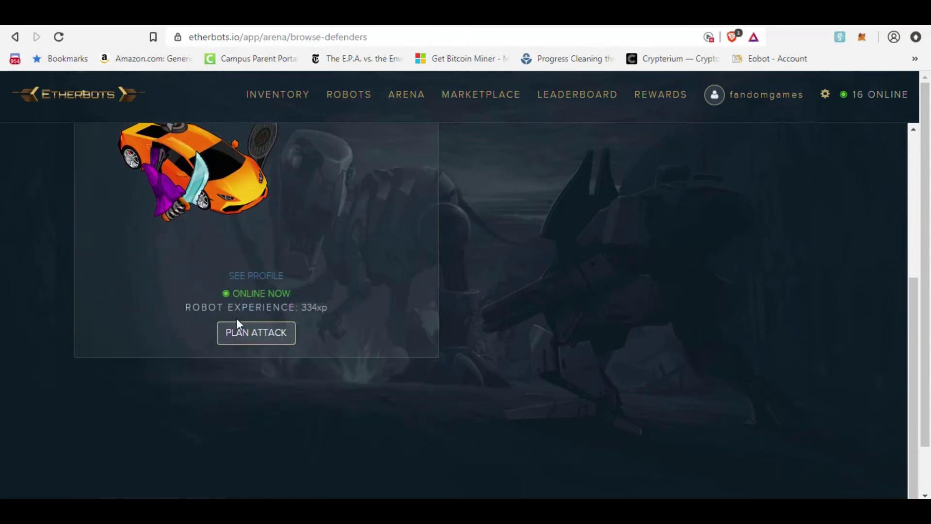
click(250, 329)
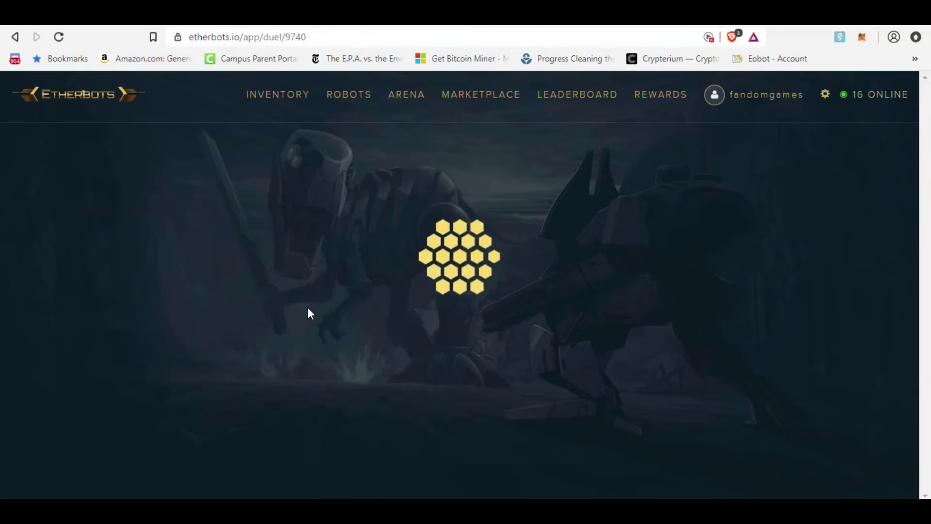
scroll(308, 307, down, 1)
Pick The Mech Rex with the moves Attack, Defend, Shoot, Dodge, Attack.
click(445, 320)
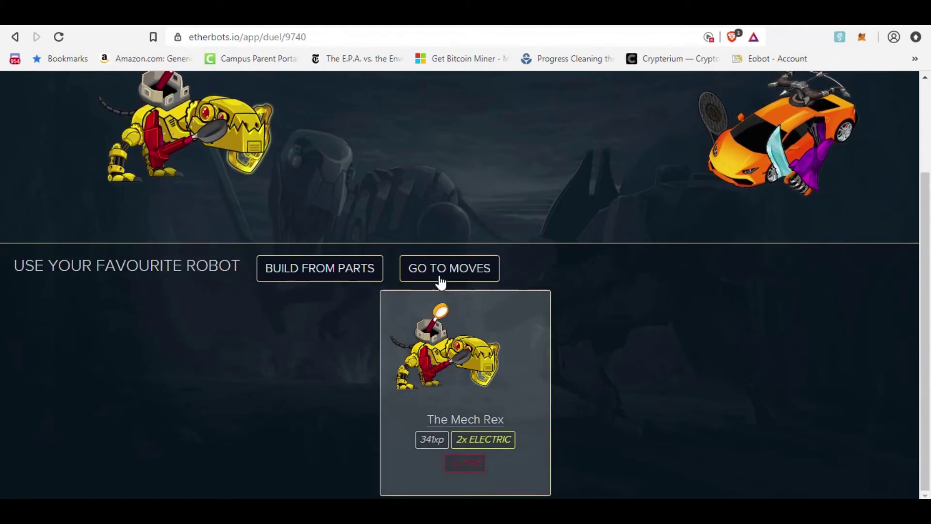
click(439, 281)
click(352, 391)
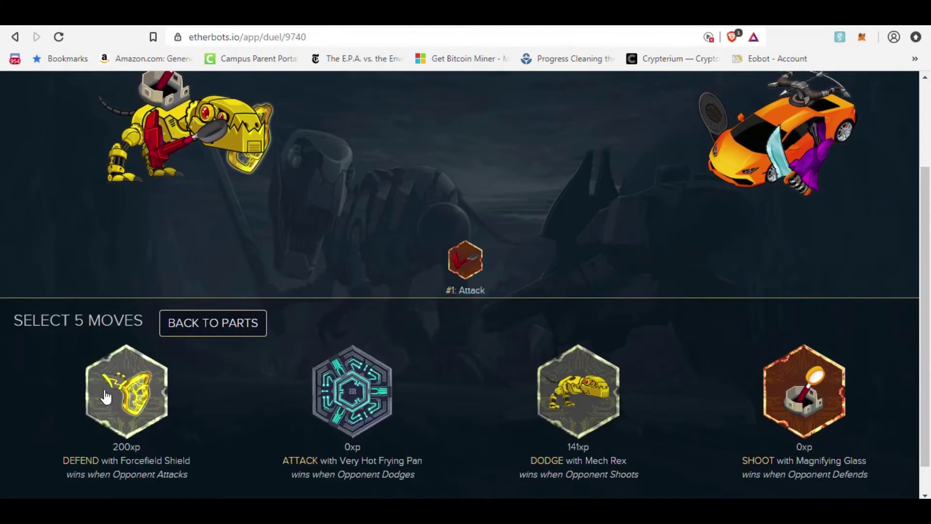
click(104, 395)
click(803, 391)
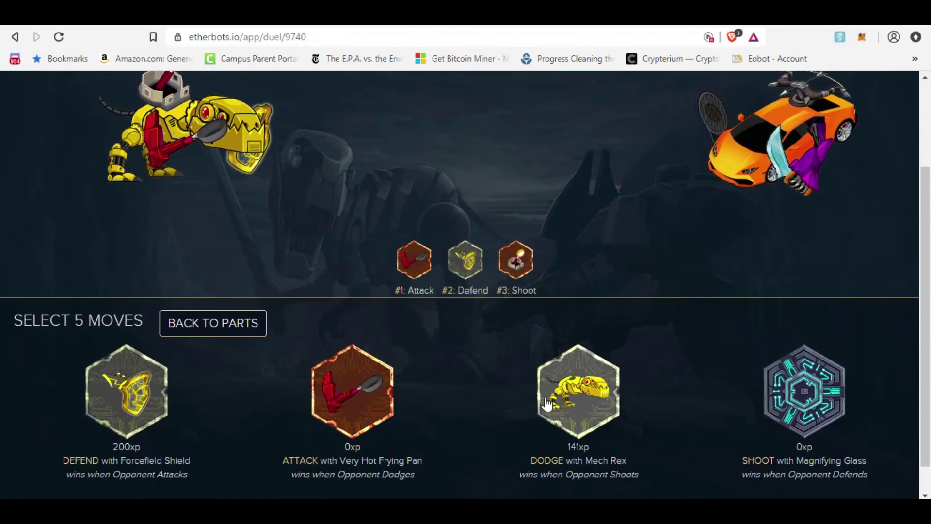
click(545, 404)
click(356, 395)
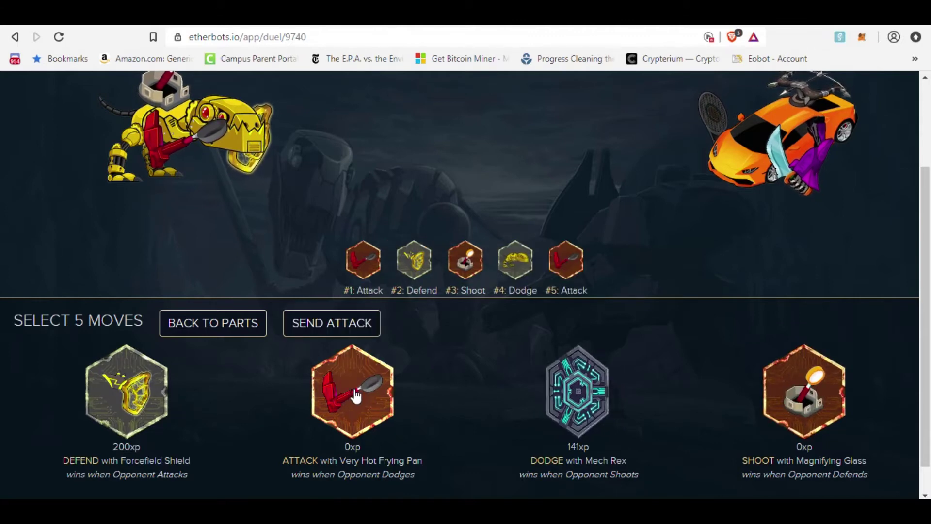
Send the attack on SEBA's Lambo and approve the 0.0005 ETH confirmation.
click(364, 328)
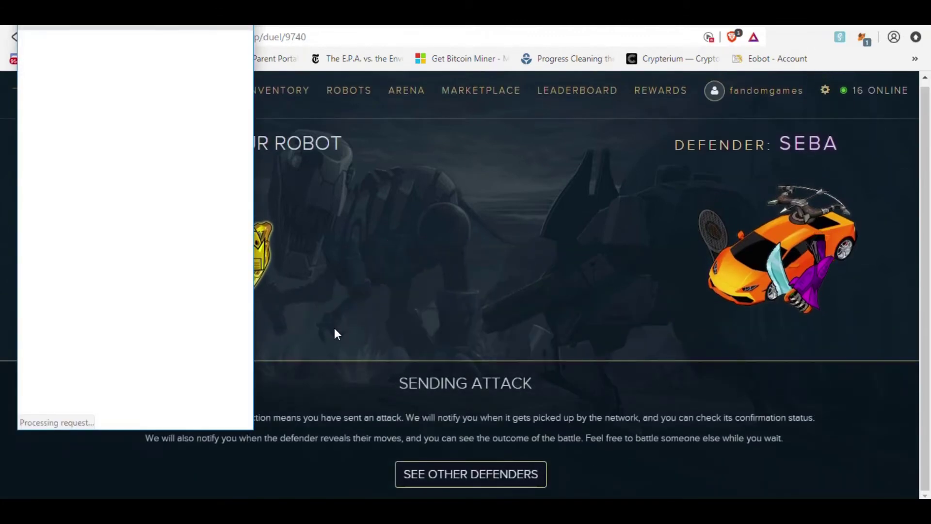
click(215, 415)
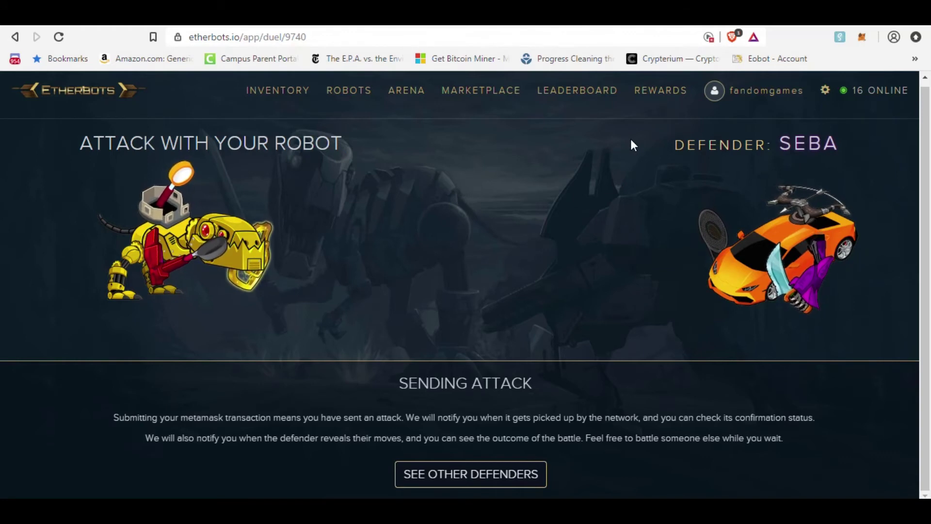
click(280, 107)
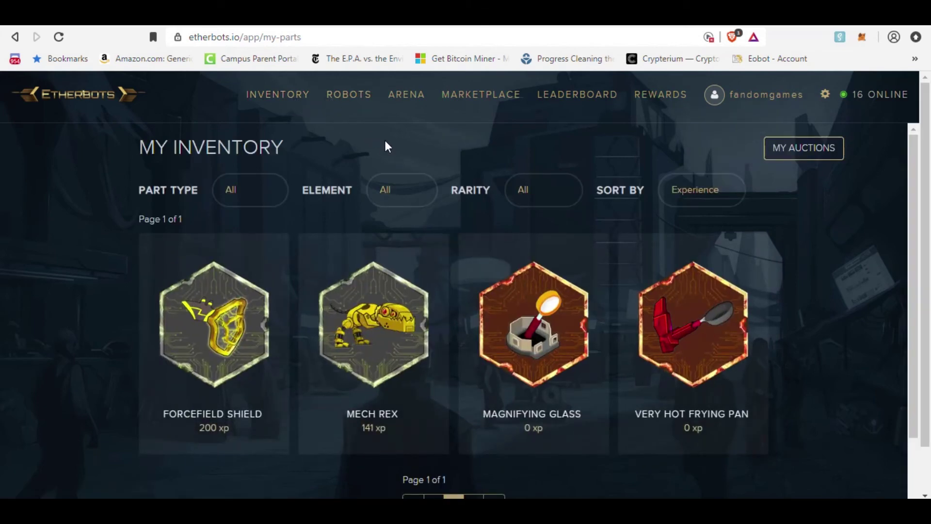
scroll(386, 141, down, 2)
scroll(386, 141, up, 2)
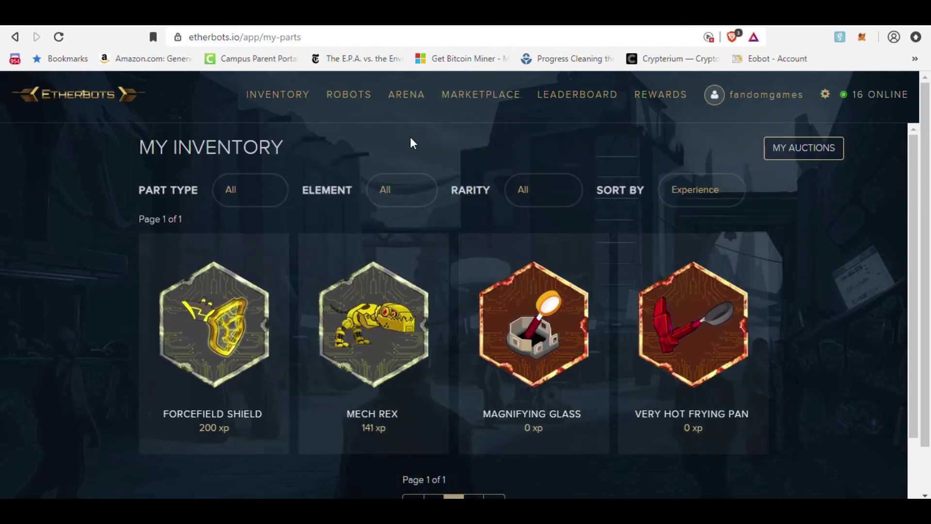